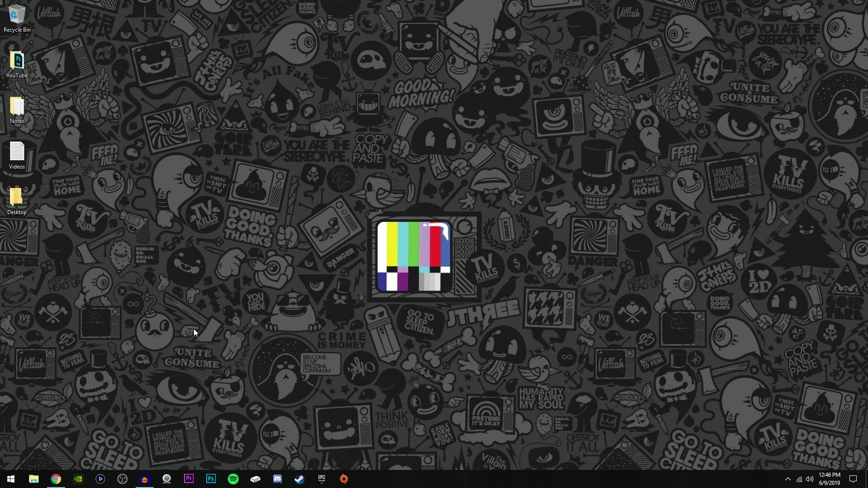
Launch OBS Studio and open its Settings dialog on the General page
click(122, 479)
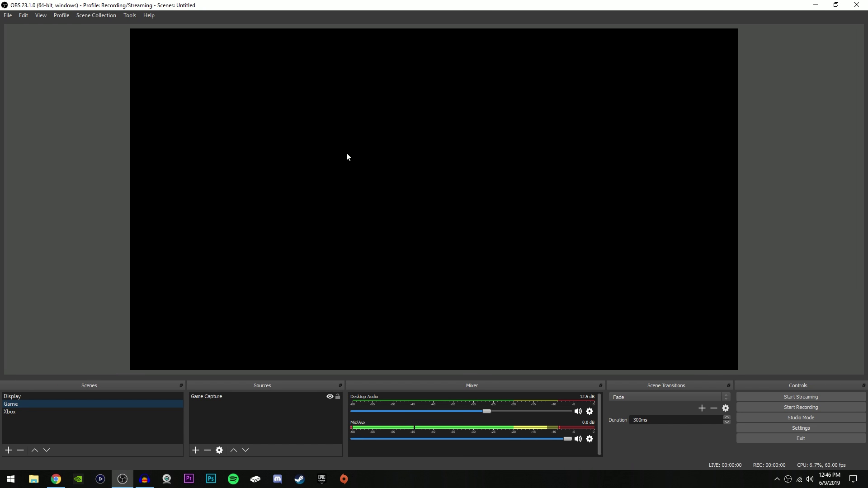
click(805, 428)
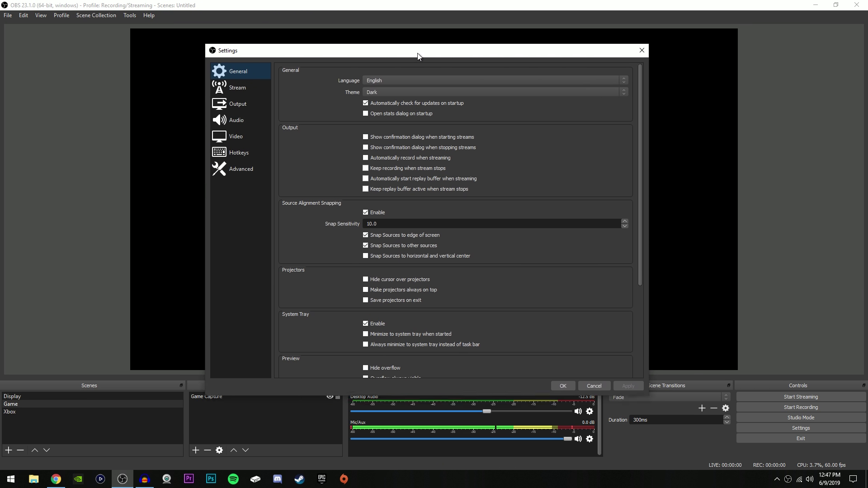
On the Output page, keep Advanced output mode and the NVIDIA NVENC H.264 (new) streaming encoder
click(247, 97)
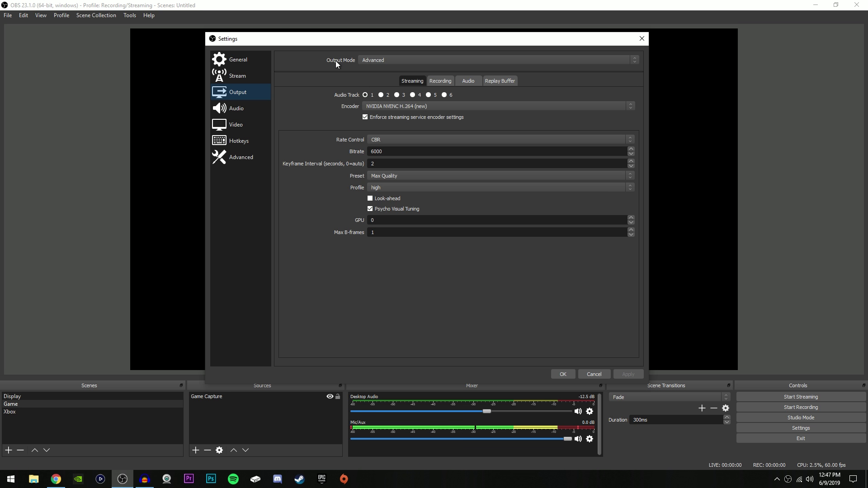
click(392, 59)
click(375, 72)
click(378, 107)
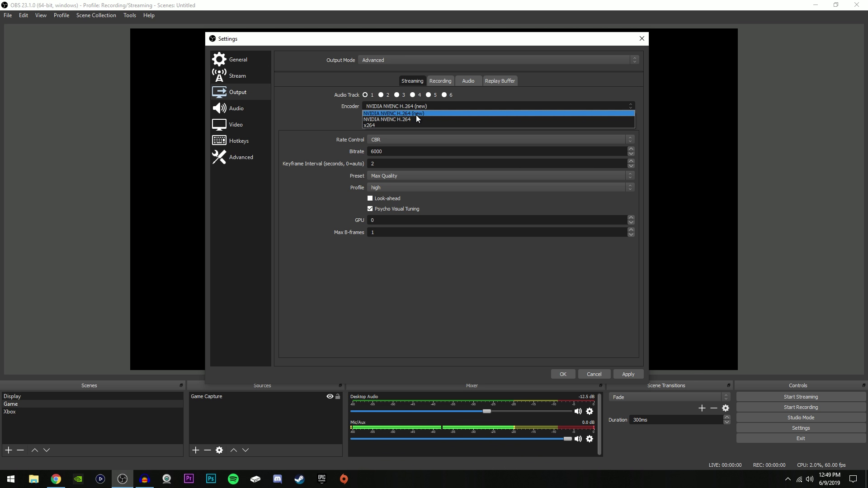
click(414, 113)
click(379, 108)
click(384, 113)
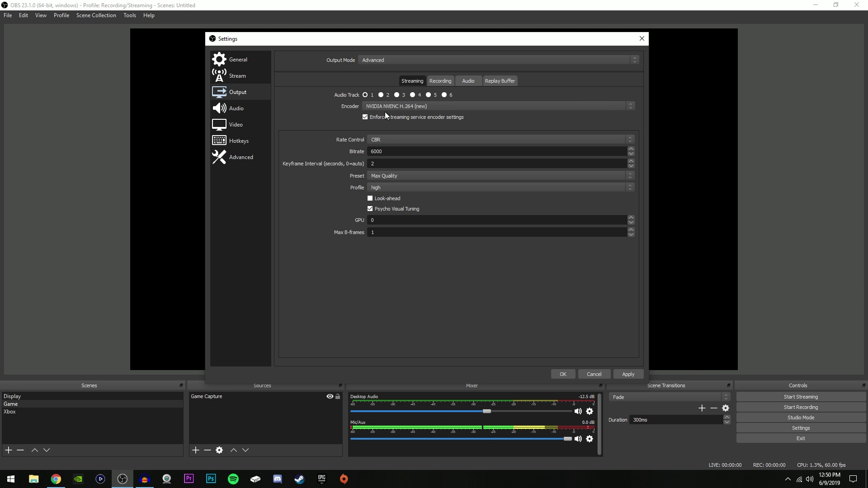
click(412, 107)
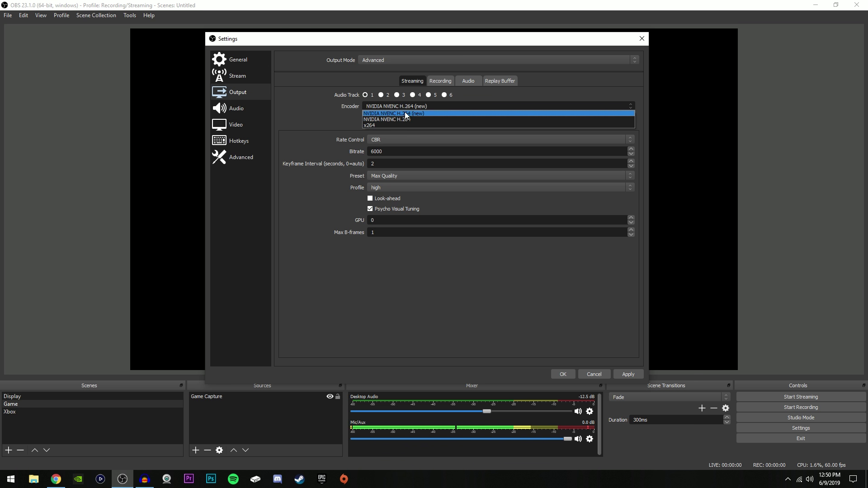
click(404, 114)
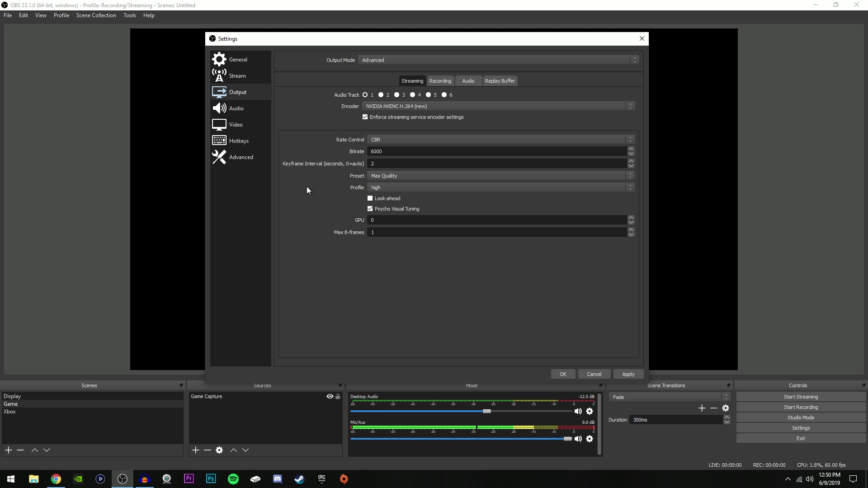
click(386, 139)
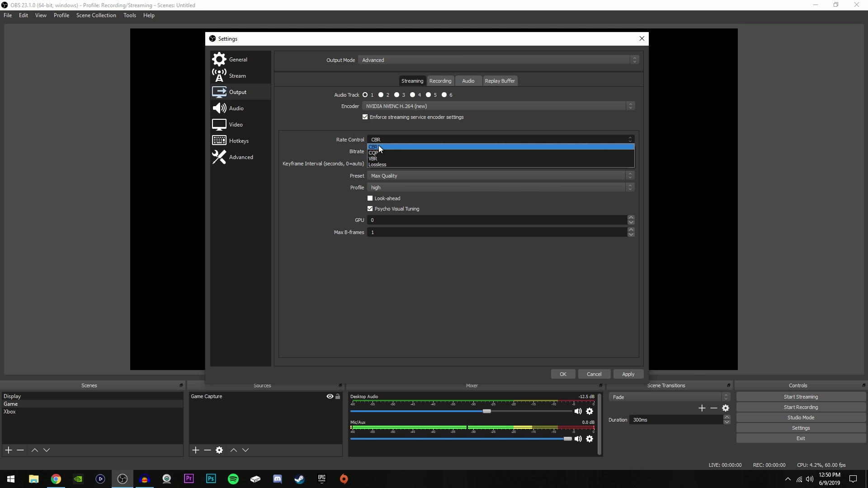
click(378, 147)
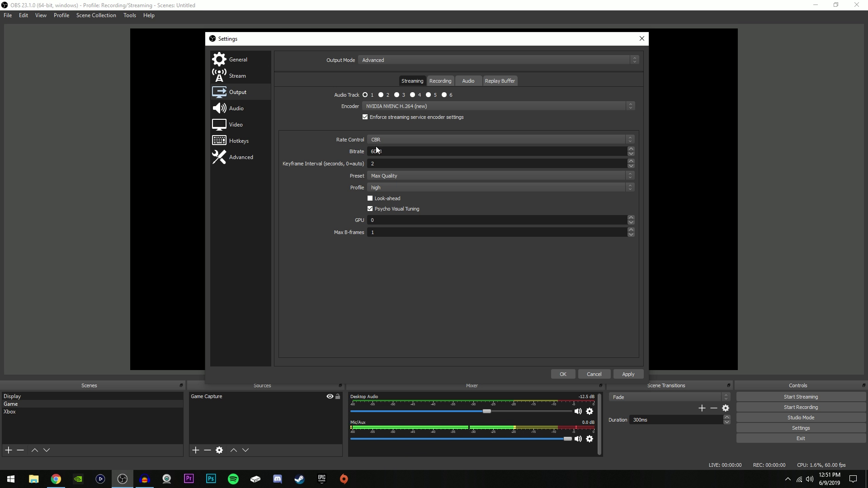
click(375, 151)
text(4)
key(BackSpace)
text(6)
key(End)
click(384, 175)
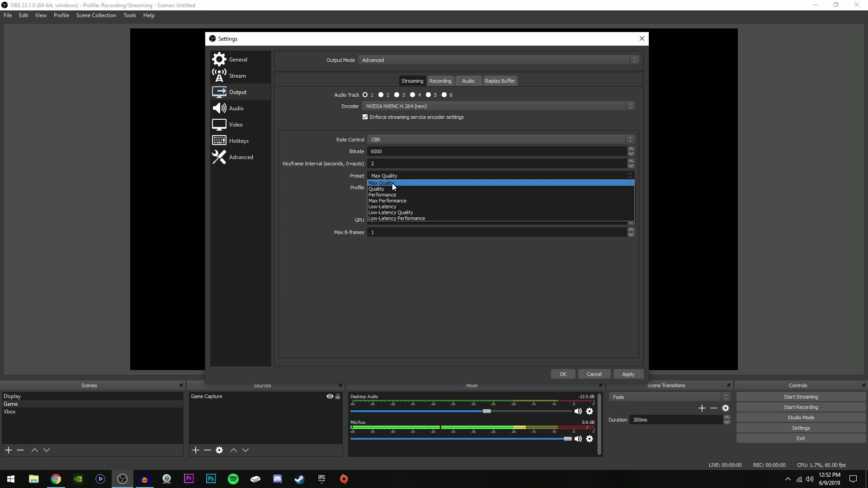
click(392, 183)
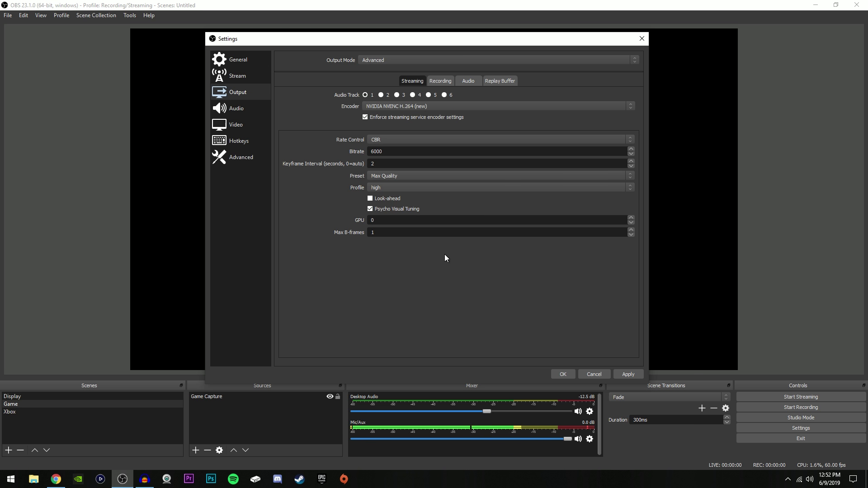
click(378, 178)
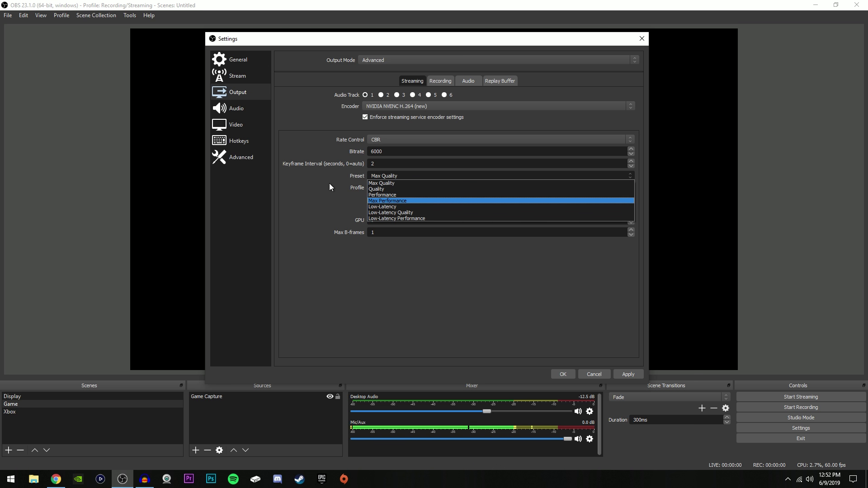
click(390, 185)
click(395, 175)
click(389, 183)
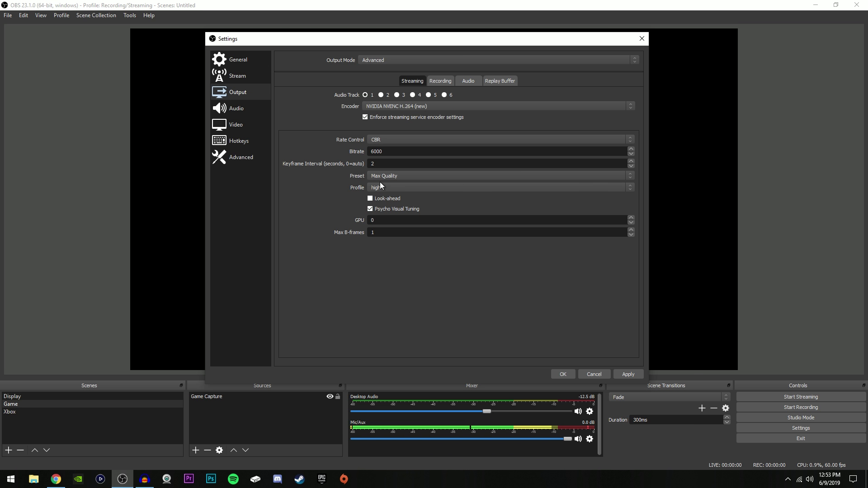
click(380, 185)
click(378, 195)
double_click(379, 220)
click(393, 229)
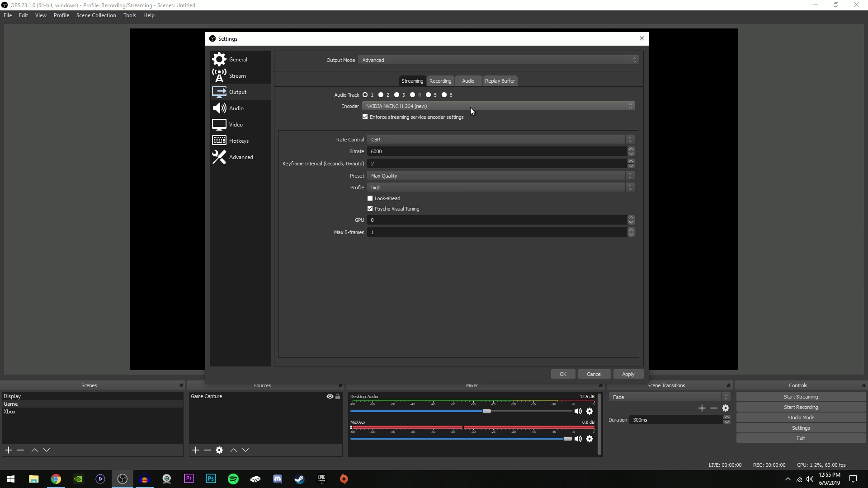
Keep the Track 1 output audio bitrate at 320, then go to the Video page
click(469, 81)
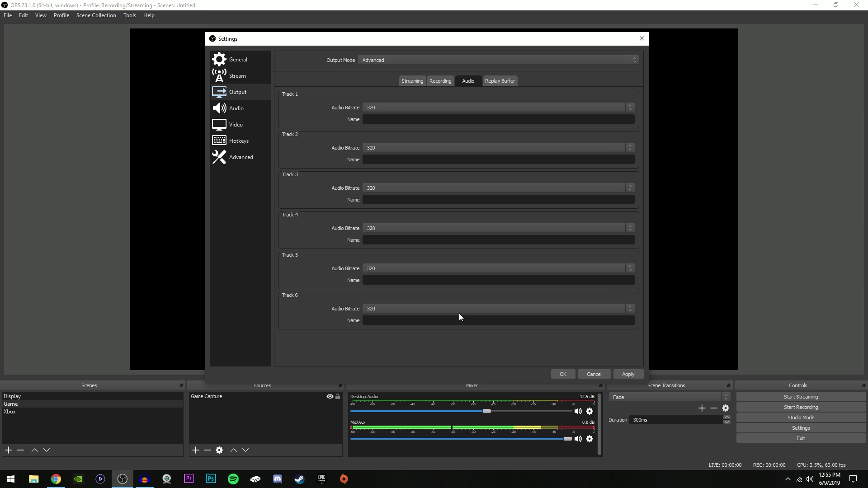
click(389, 109)
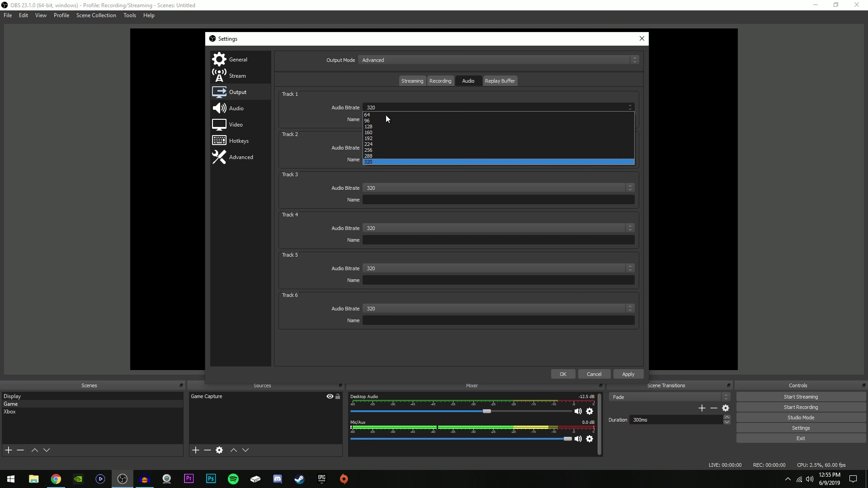
click(375, 162)
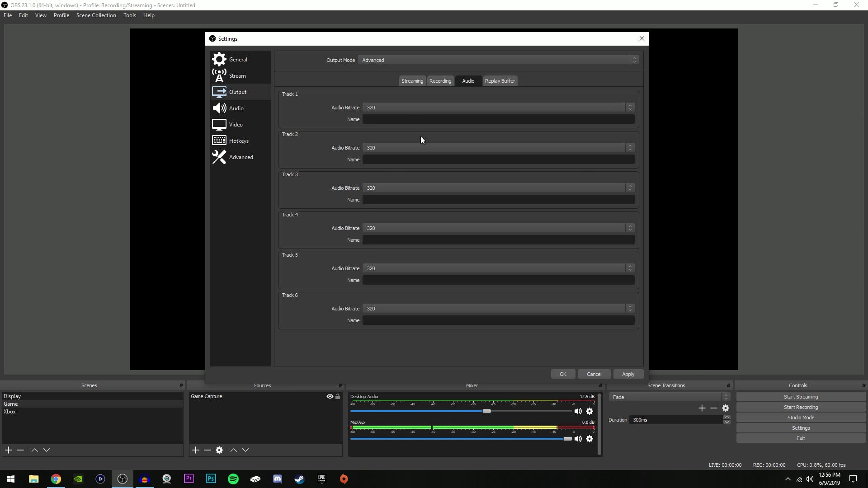
click(242, 126)
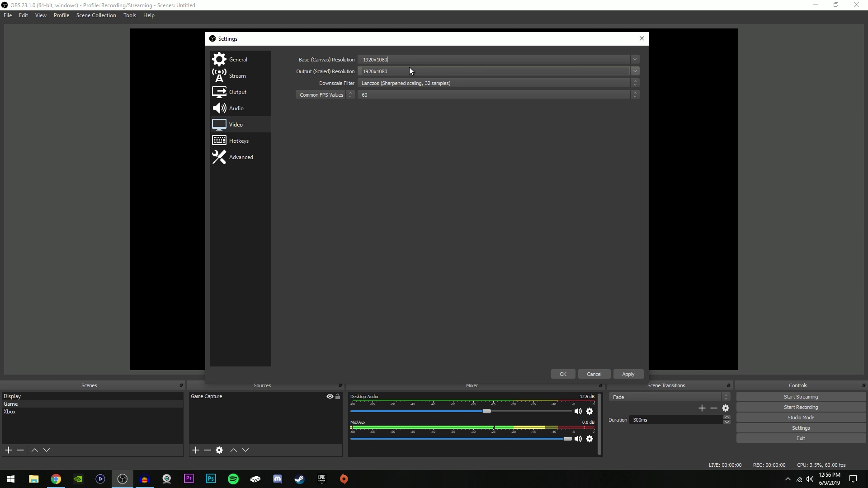
Keep the Lanczos downscale filter and Common FPS Values, with the frame rate set to 60
click(409, 82)
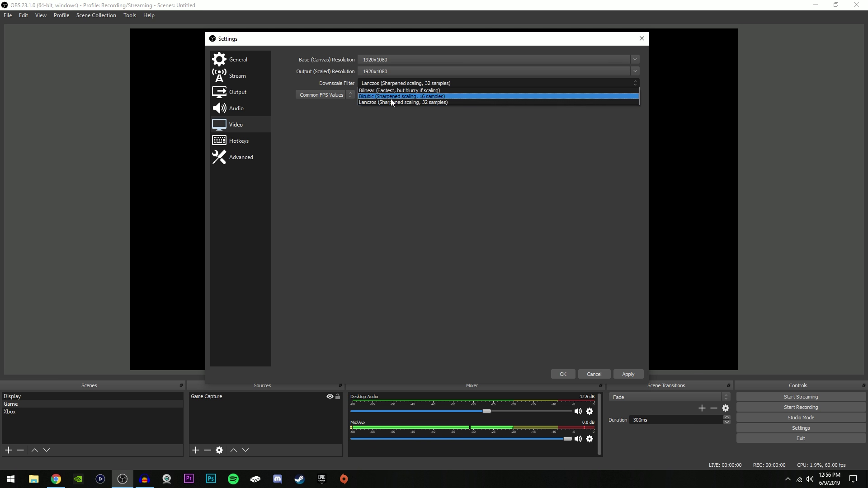
click(383, 102)
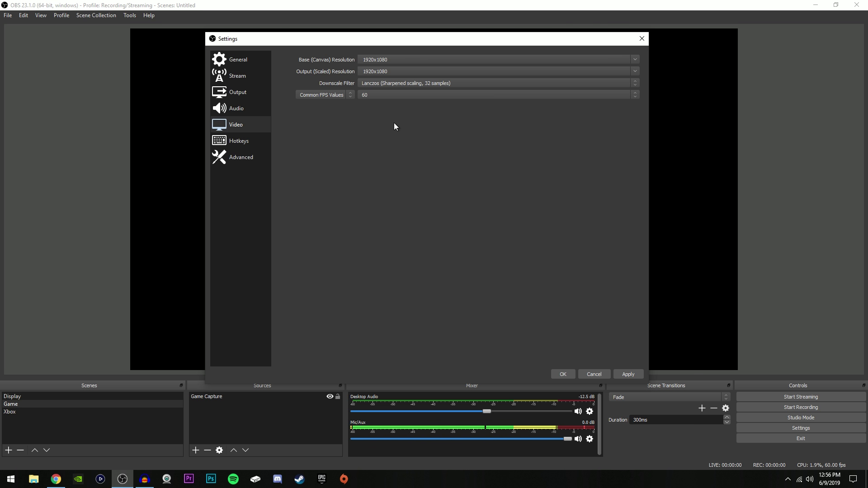
click(316, 94)
click(429, 194)
click(369, 95)
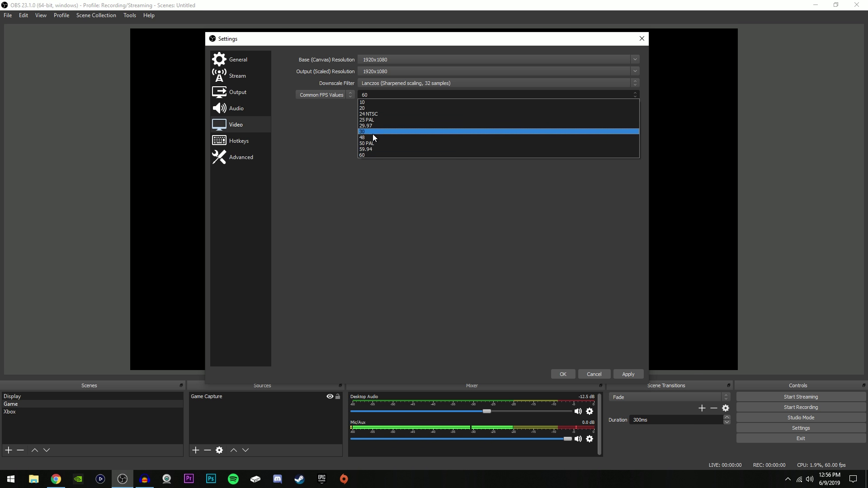
click(370, 155)
click(387, 96)
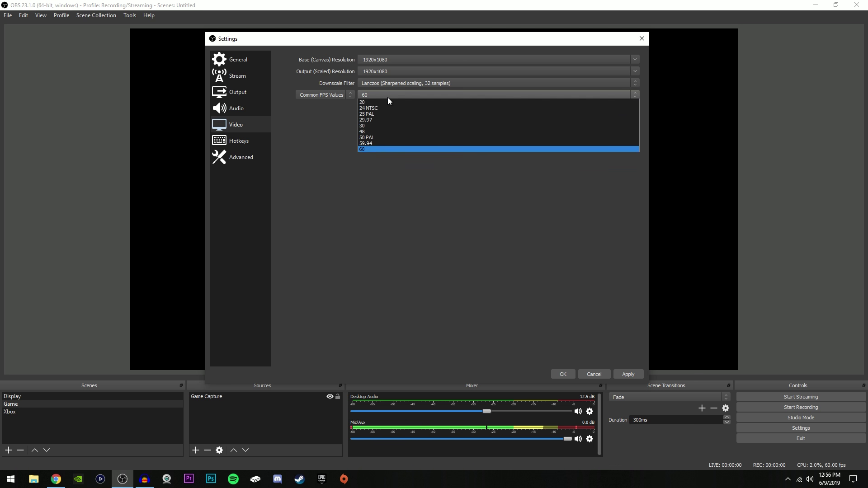
click(387, 97)
click(385, 99)
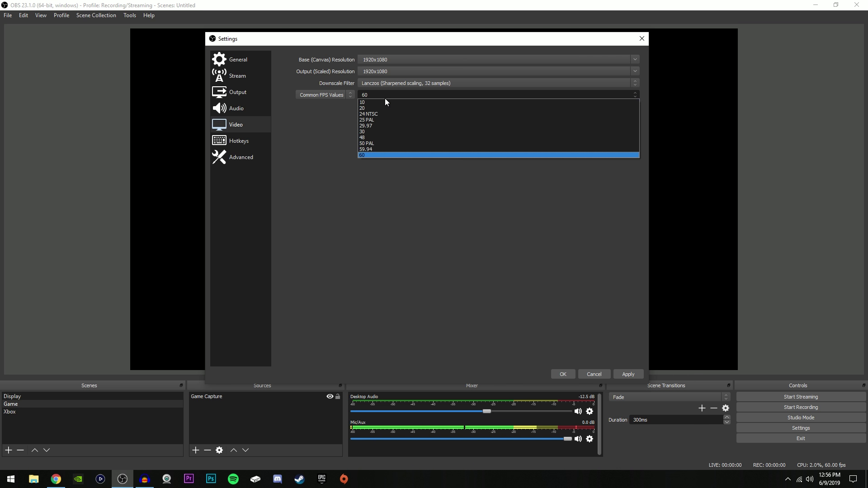
click(374, 154)
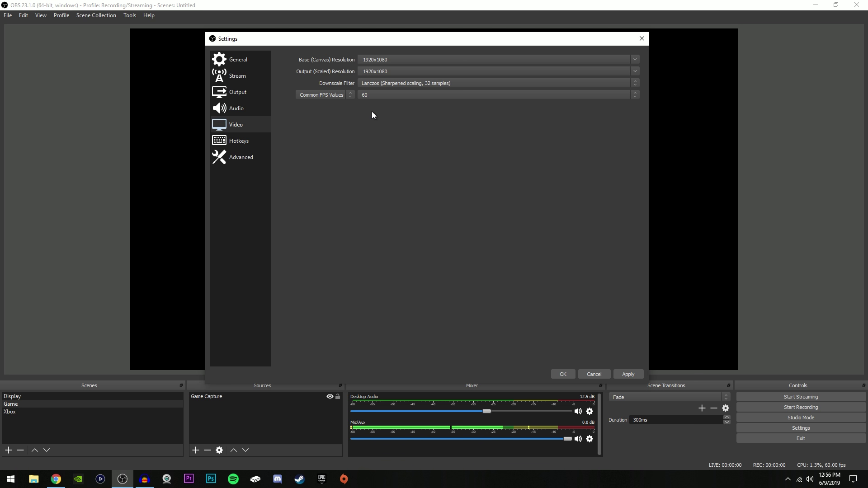
In Advanced settings, try Normal process priority, then restore it to Above Normal
click(242, 158)
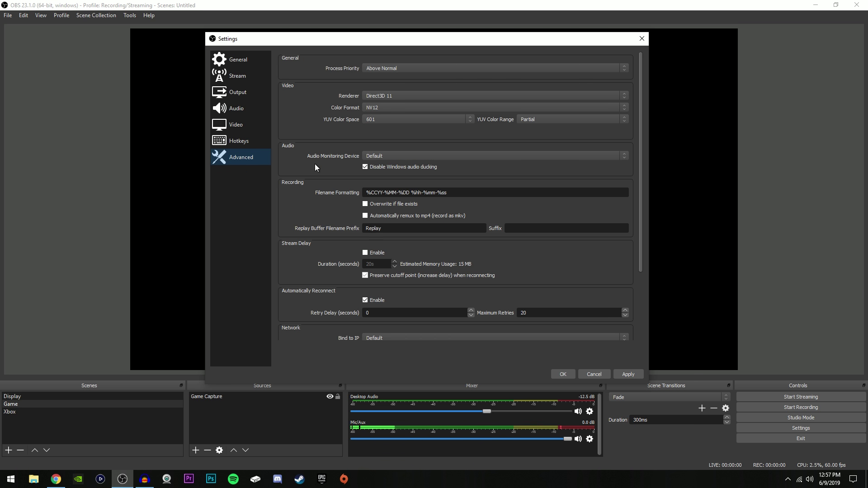
click(389, 69)
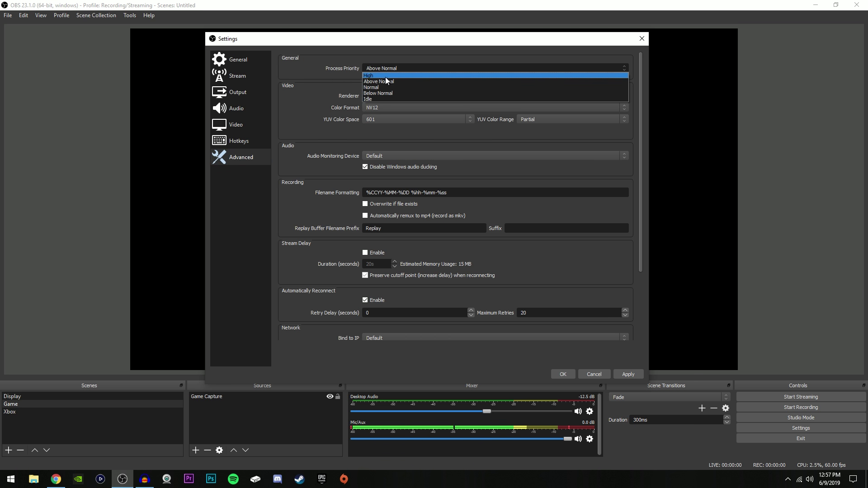
click(376, 85)
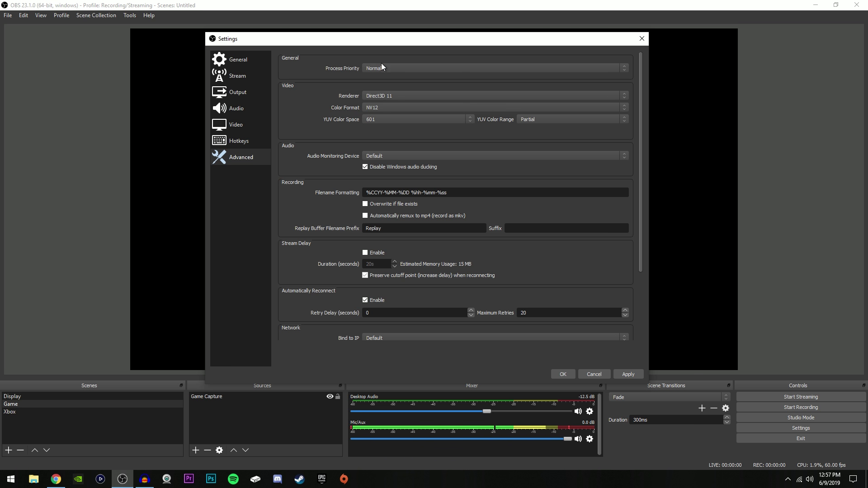
click(381, 67)
click(375, 81)
Keep the Direct3D 11 renderer, NV12 color format, 601 color space and Partial color range
click(389, 118)
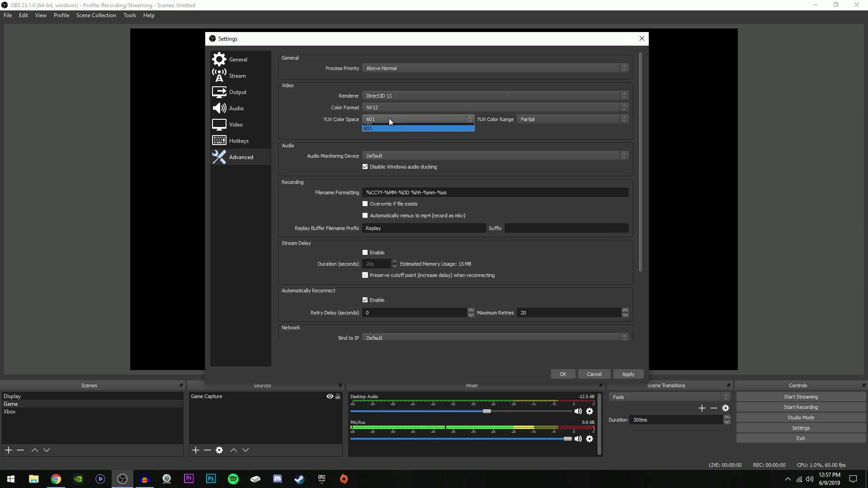
click(373, 116)
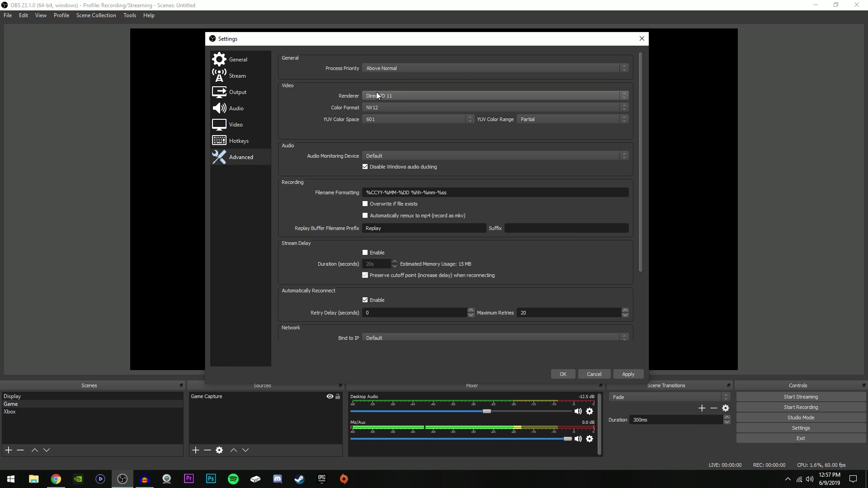
click(379, 96)
click(380, 103)
click(389, 98)
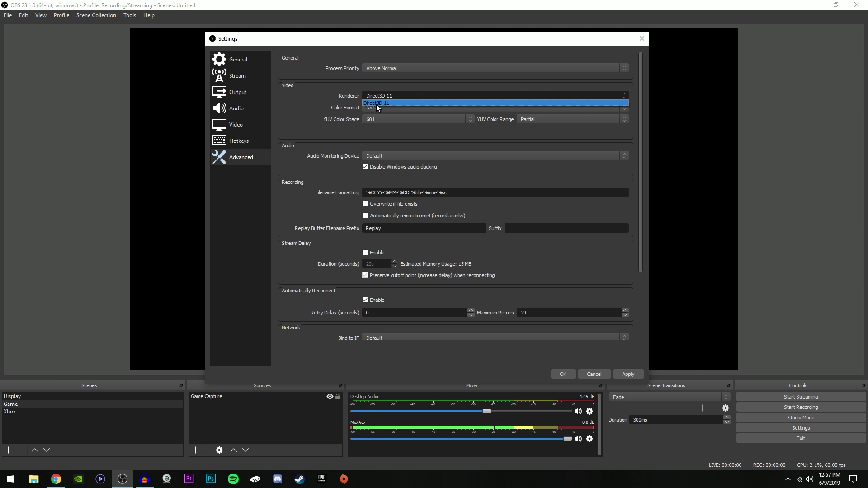
click(376, 104)
click(373, 118)
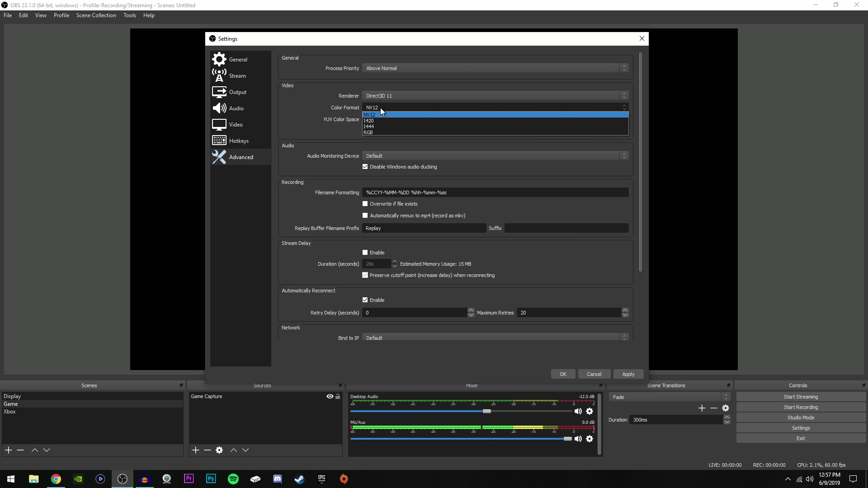
click(383, 119)
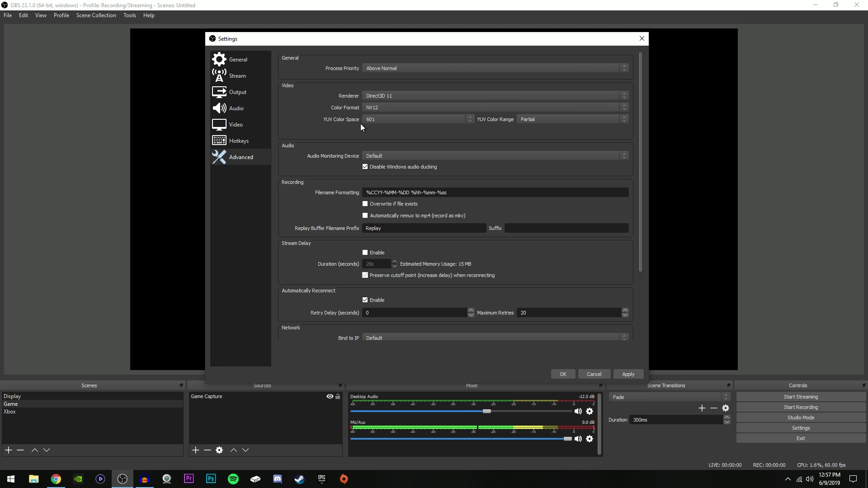
click(531, 120)
click(536, 120)
Return to General, then apply the settings and close the Settings dialog with OK
click(226, 63)
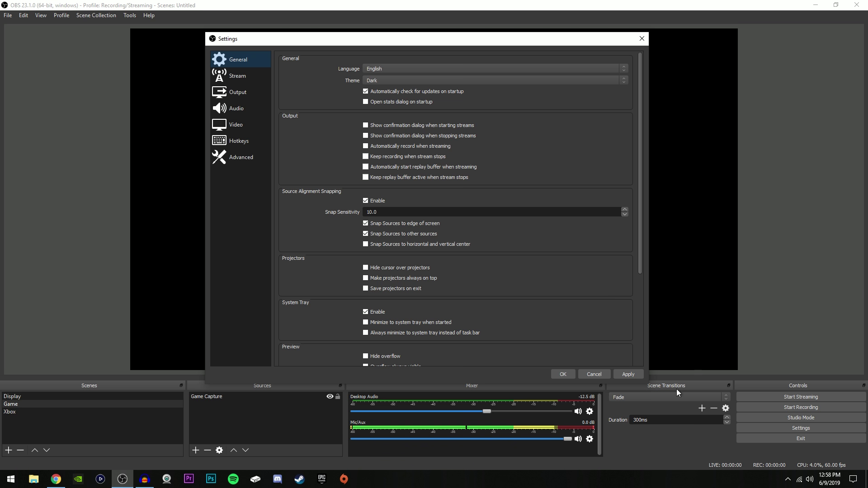
click(631, 374)
click(566, 377)
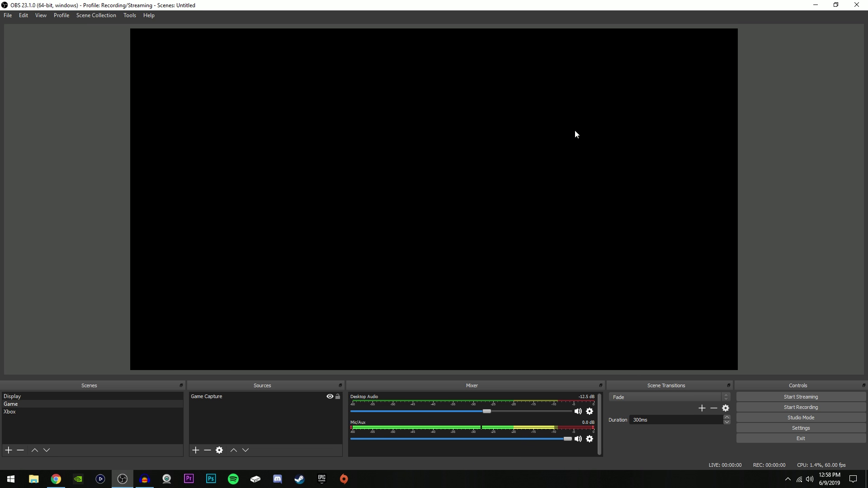
right_click(61, 122)
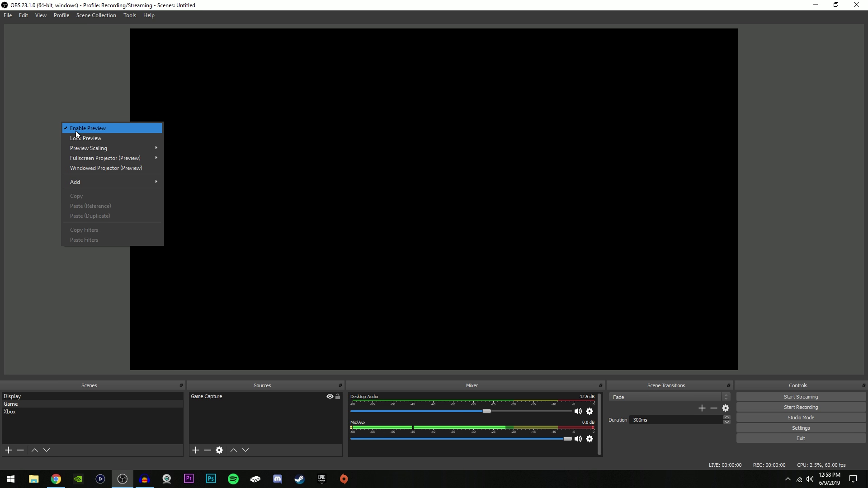
click(76, 130)
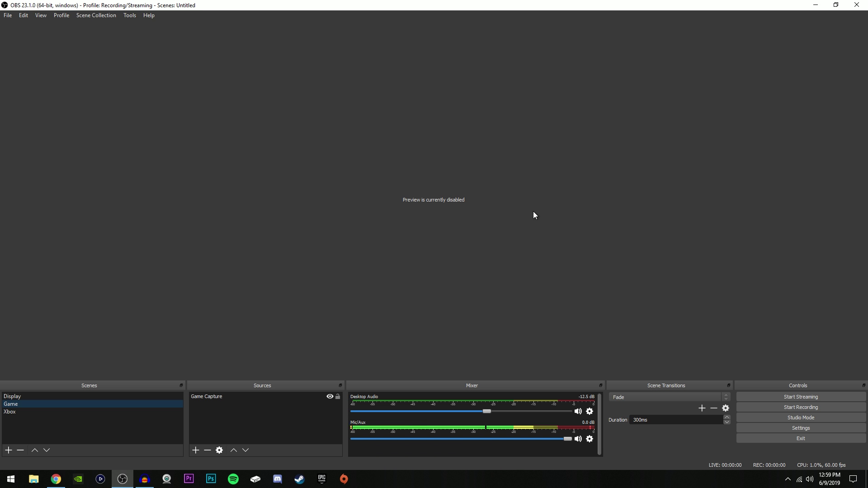
right_click(395, 184)
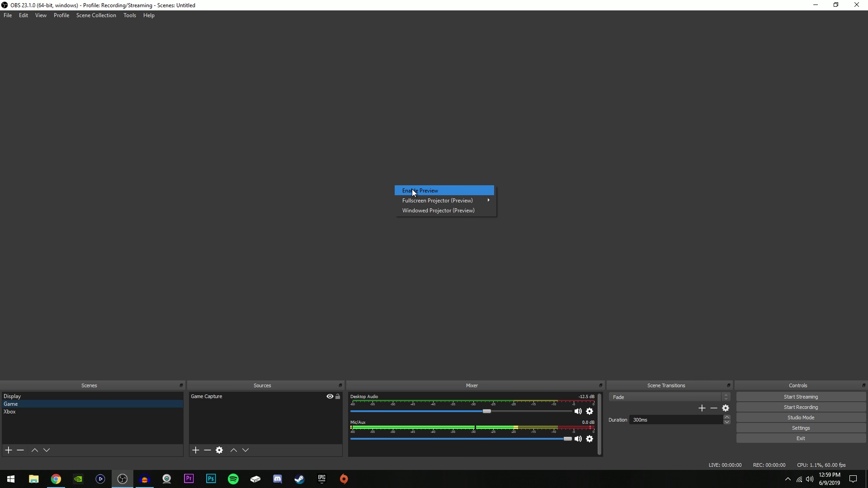
click(413, 192)
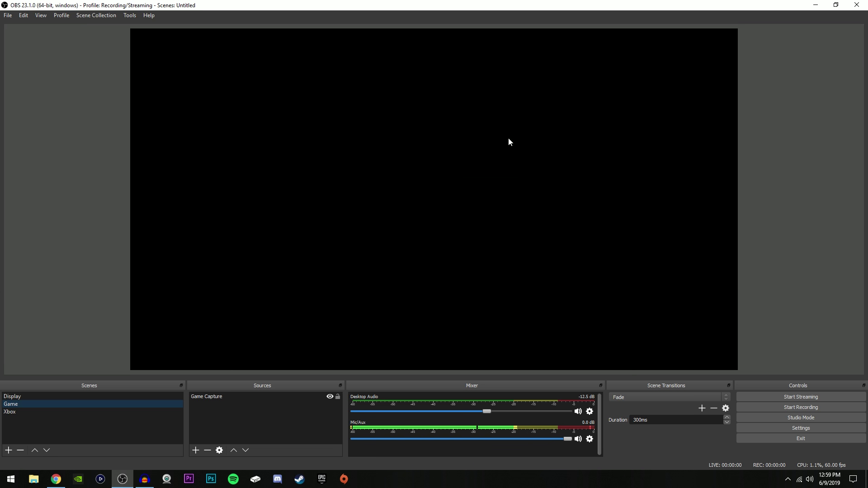